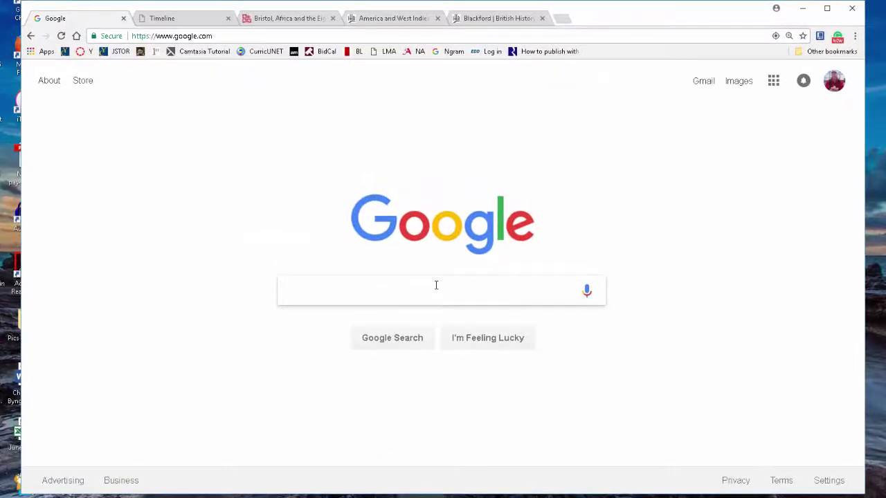
Search Google for Henry Dampier and scroll through the roughly 375,000 results
{"action": "type", "text": "H"}
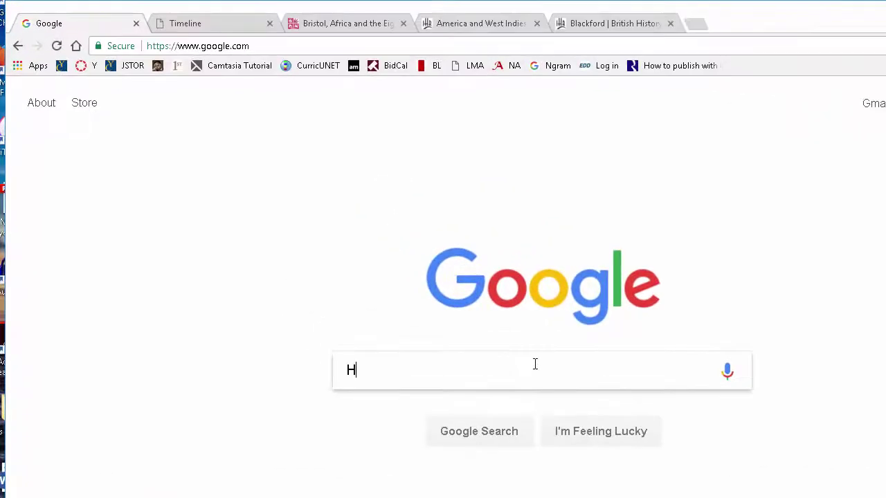
{"action": "type", "text": "enry"}
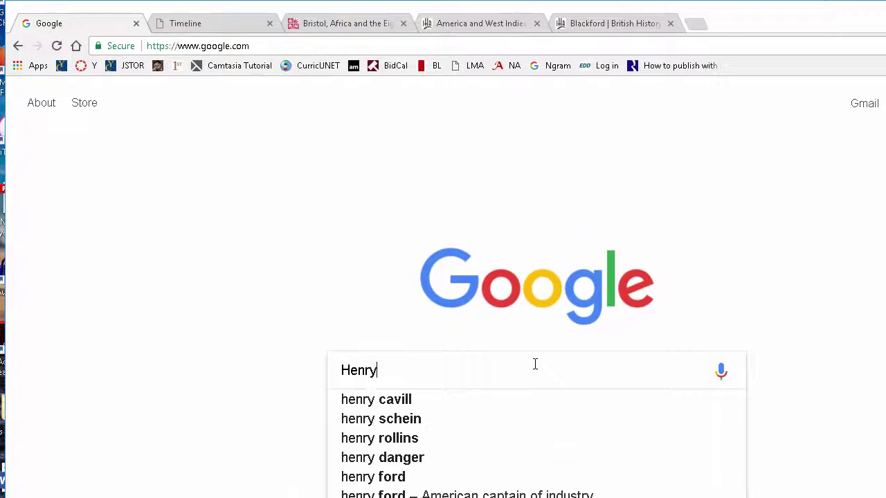
{"action": "type", "text": " Dampier"}
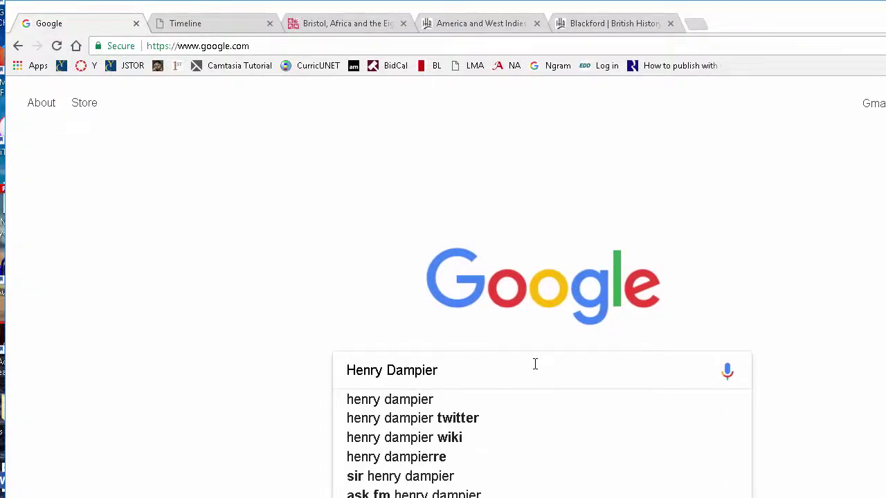
{"action": "key", "text": "Return"}
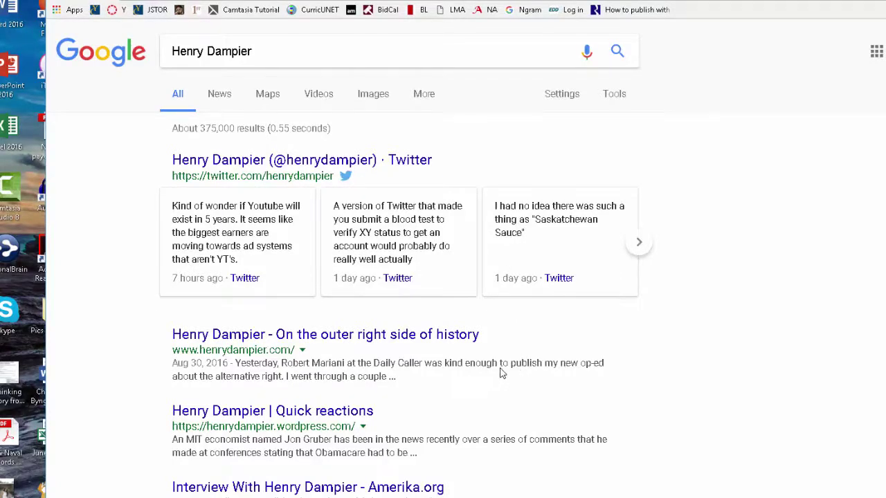
{"action": "scroll", "coordinate": [638, 418], "scroll_direction": "down", "scroll_amount": 3}
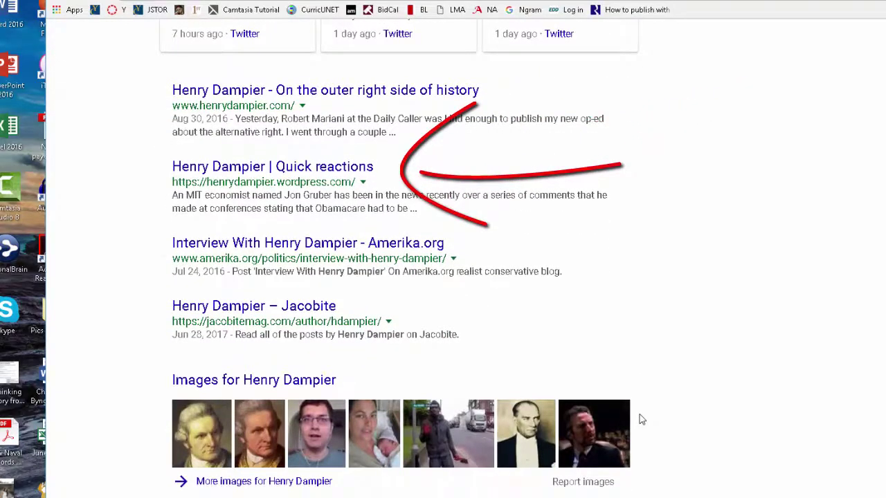
{"action": "scroll", "coordinate": [746, 290], "scroll_direction": "up", "scroll_amount": 3}
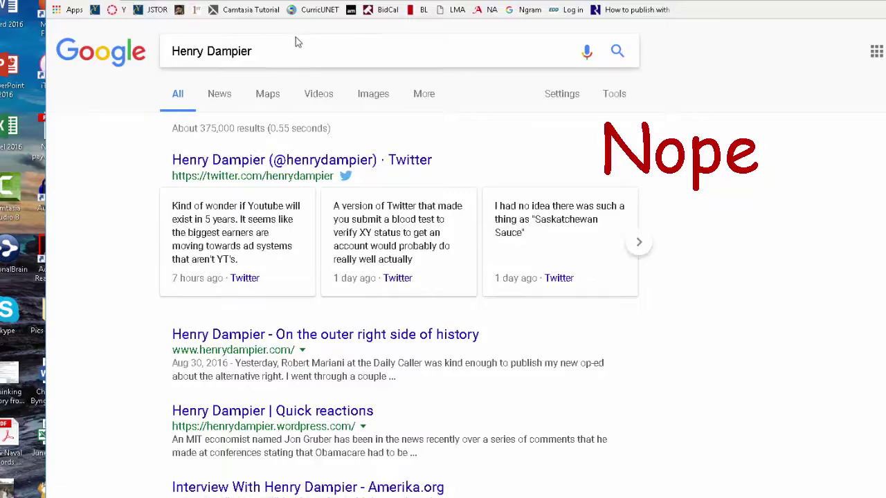
Put Henry Dampier in quotes and rerun the exact-phrase search
{"action": "type", "text": "\""}
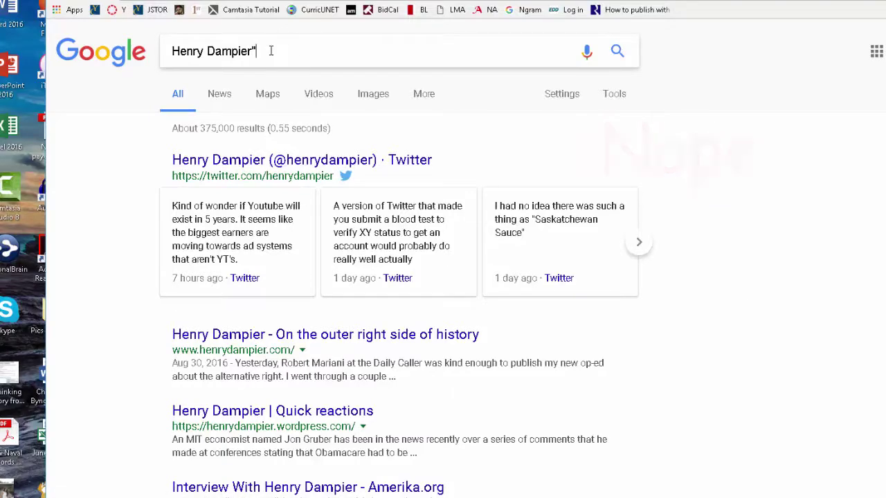
{"action": "key", "text": "Home"}
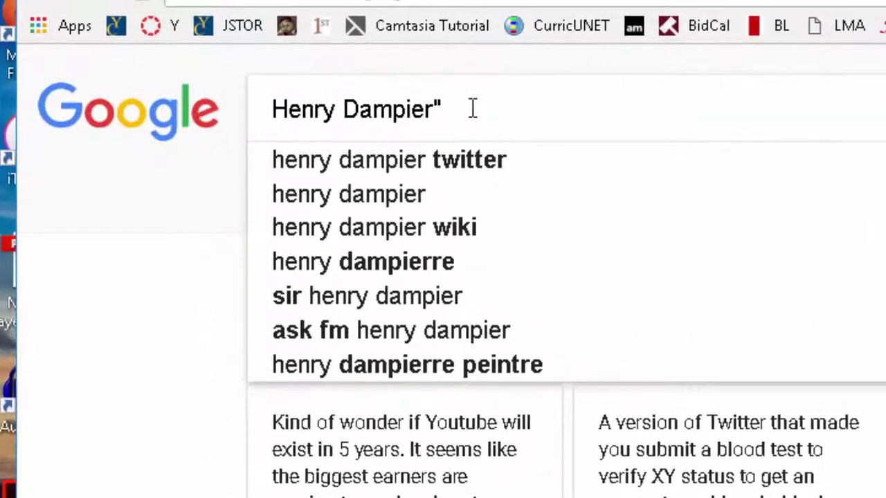
{"action": "type", "text": "\""}
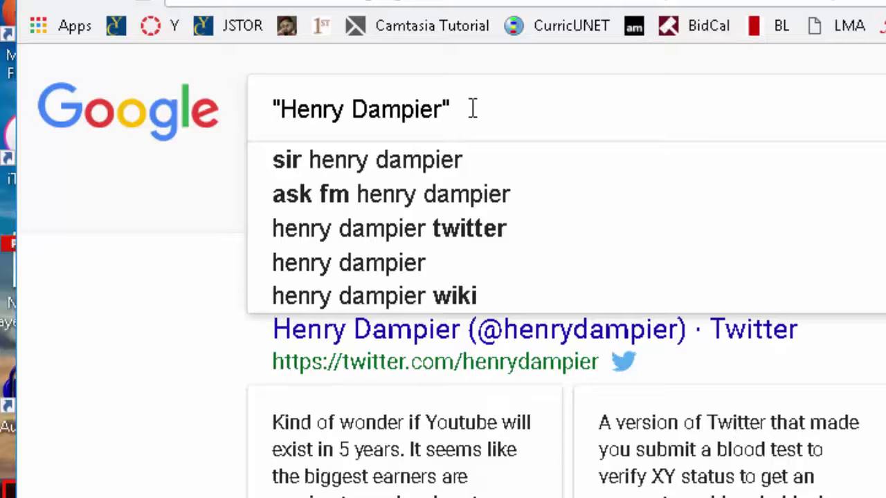
{"action": "key", "text": "Return"}
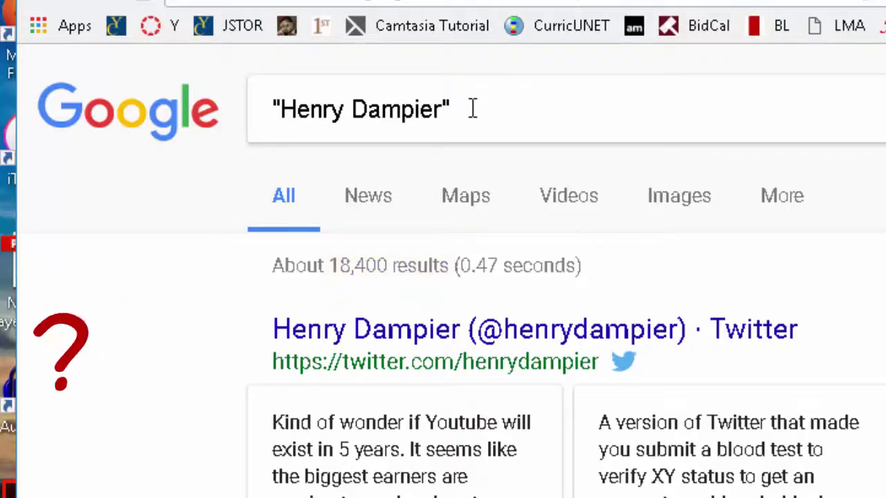
Add site:.edu to the query and search, leaving about 9 results
{"action": "left_click", "coordinate": [472, 109]}
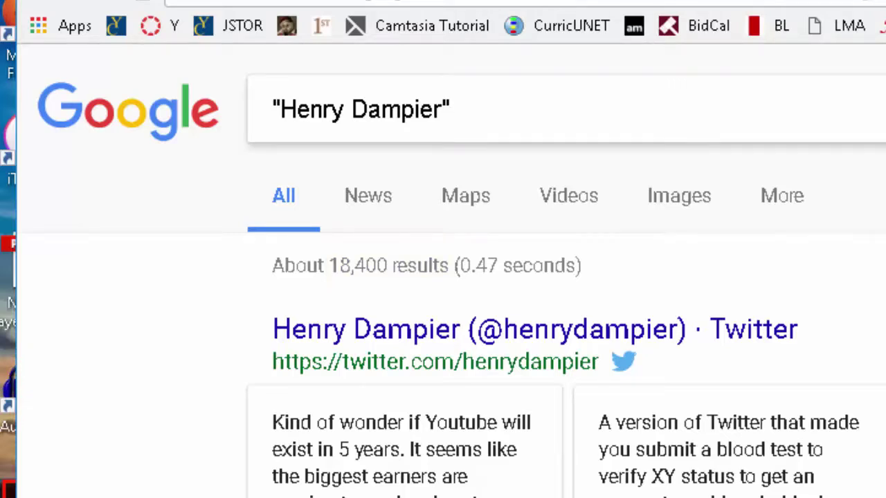
{"action": "type", "text": "sit"}
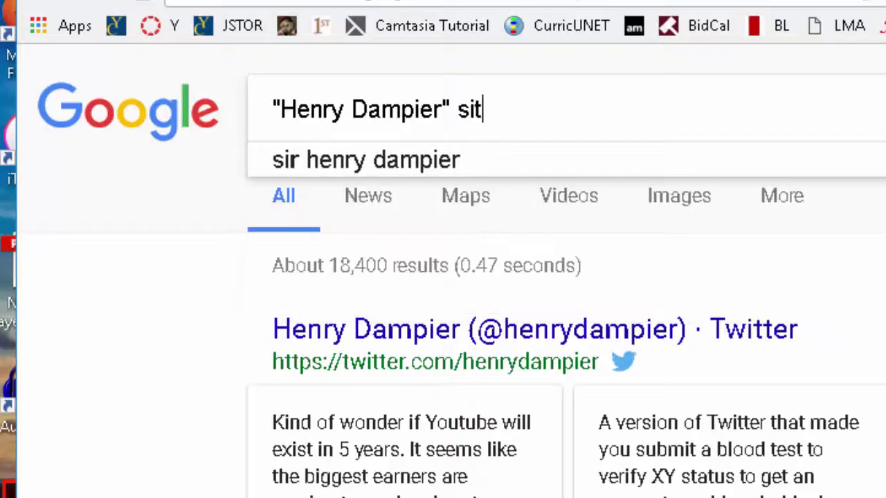
{"action": "type", "text": "e:"}
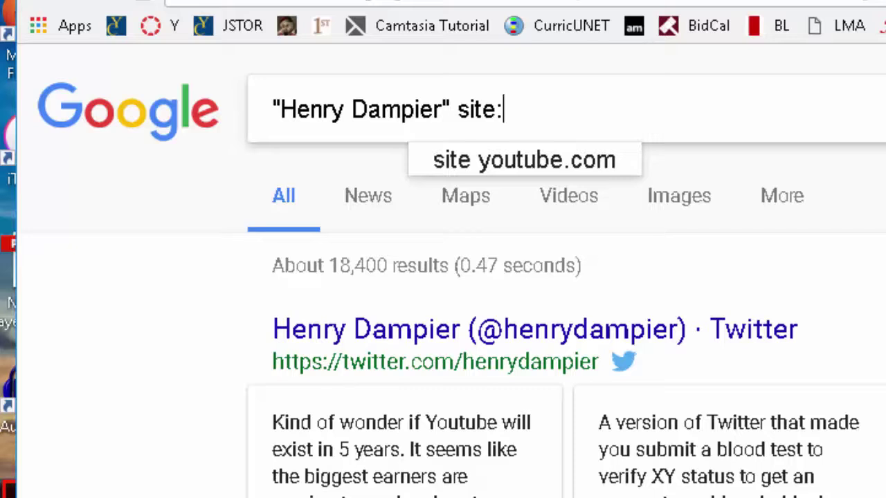
{"action": "type", "text": ".edu"}
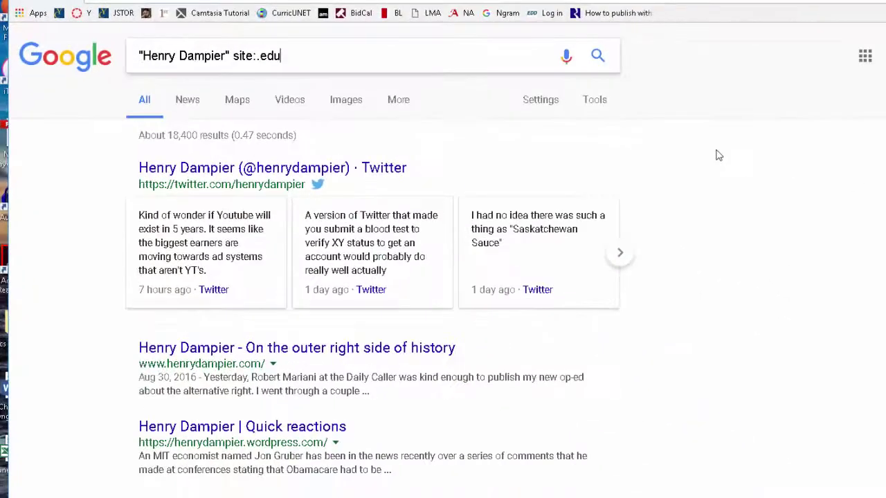
{"action": "key", "text": "Return"}
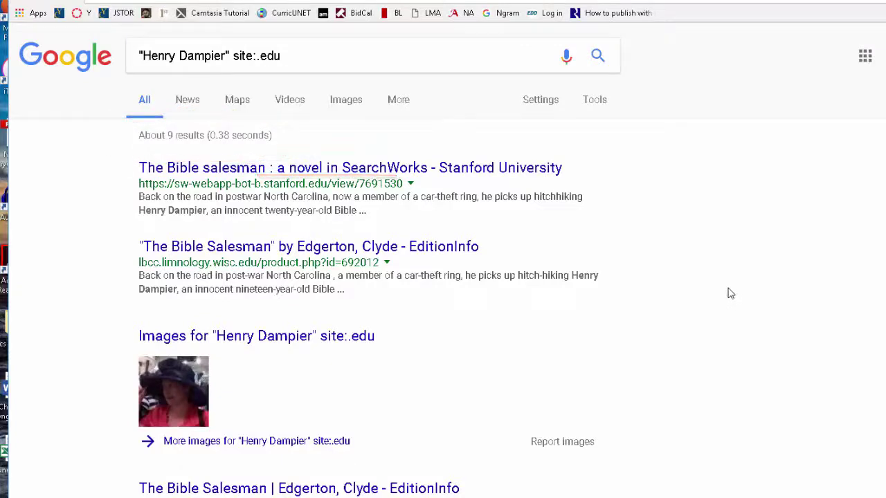
{"action": "scroll", "coordinate": [727, 294], "scroll_direction": "down", "scroll_amount": 1}
{"action": "scroll", "coordinate": [727, 294], "scroll_direction": "down", "scroll_amount": 1}
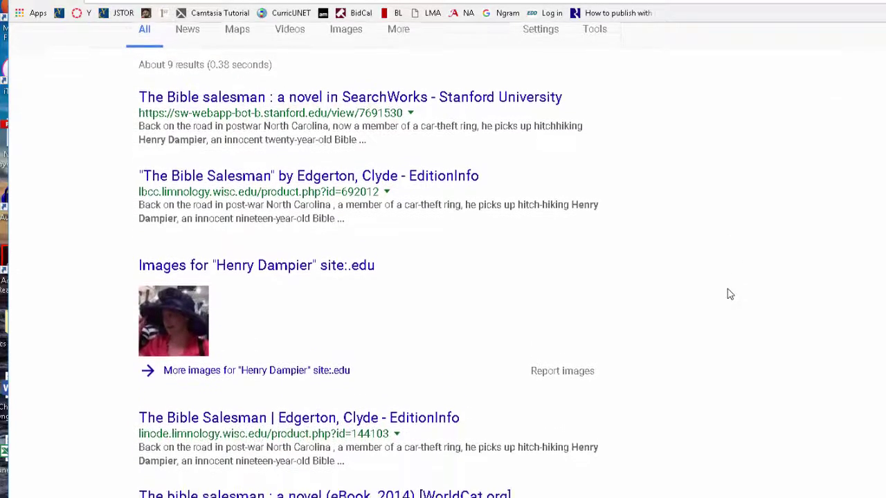
{"action": "scroll", "coordinate": [728, 294], "scroll_direction": "down", "scroll_amount": 5}
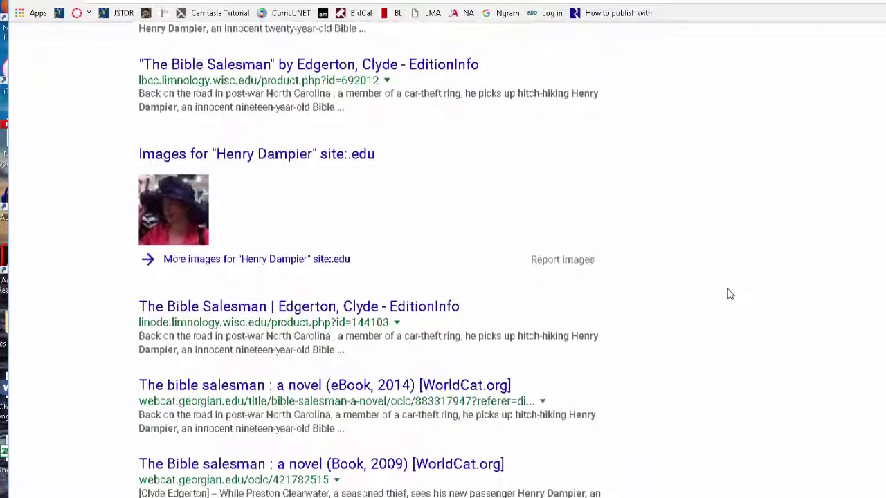
{"action": "scroll", "coordinate": [729, 294], "scroll_direction": "down", "scroll_amount": 5}
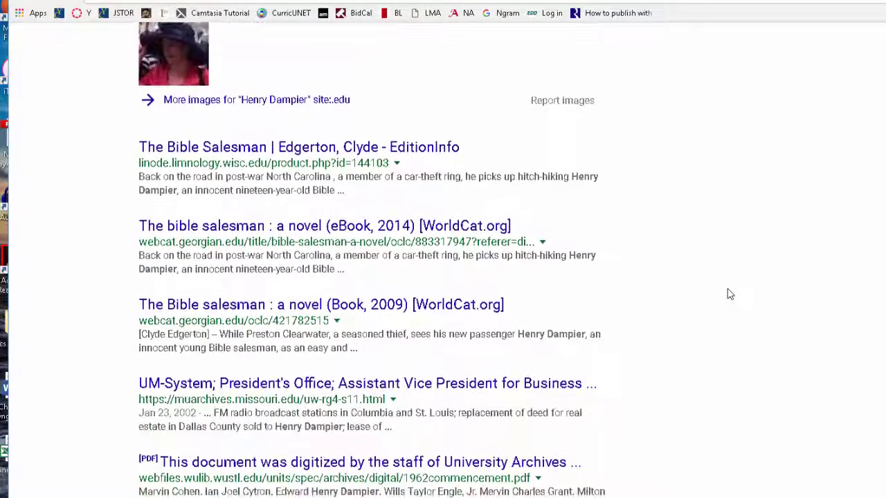
{"action": "scroll", "coordinate": [729, 294], "scroll_direction": "down", "scroll_amount": 5}
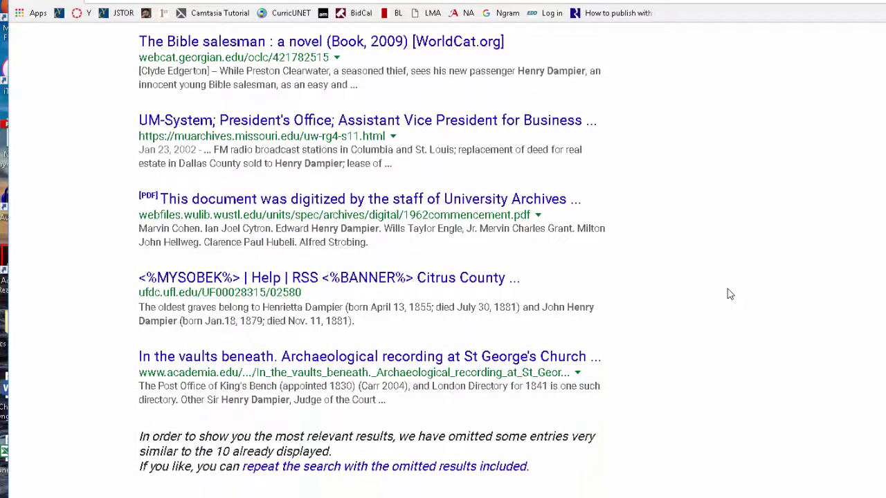
{"action": "scroll", "coordinate": [728, 294], "scroll_direction": "up", "scroll_amount": 10}
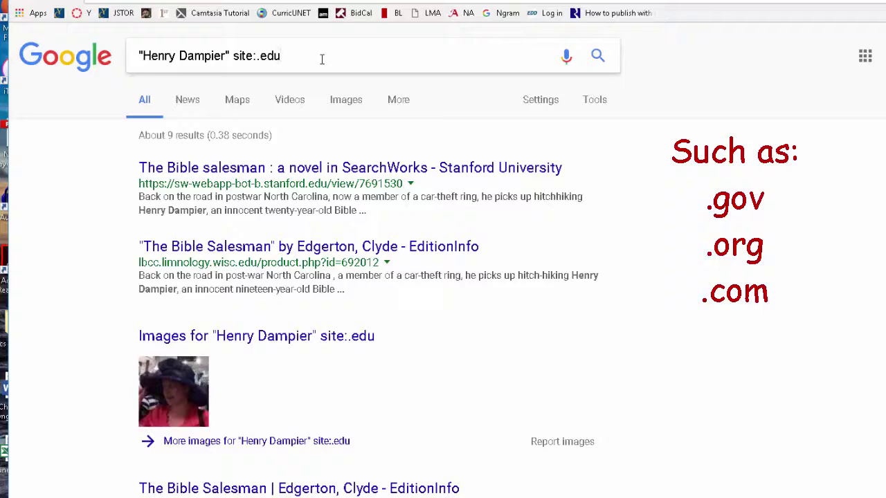
Change the site restriction to .ac.uk, getting about 49 results, and open the Timeline result
{"action": "key", "text": "BackSpace"}
{"action": "key", "text": "BackSpace"}
{"action": "key", "text": "BackSpace"}
{"action": "key", "text": "BackSpace"}
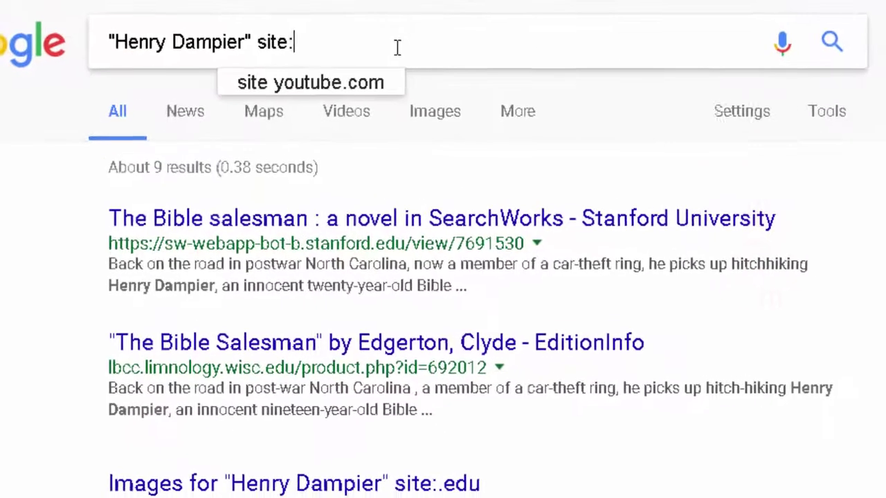
{"action": "type", "text": ".ac."}
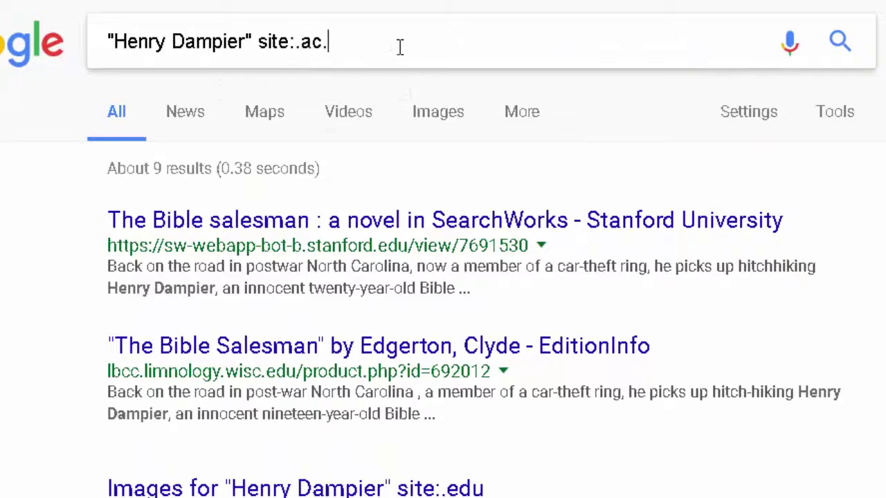
{"action": "type", "text": "uk"}
{"action": "key", "text": "Return"}
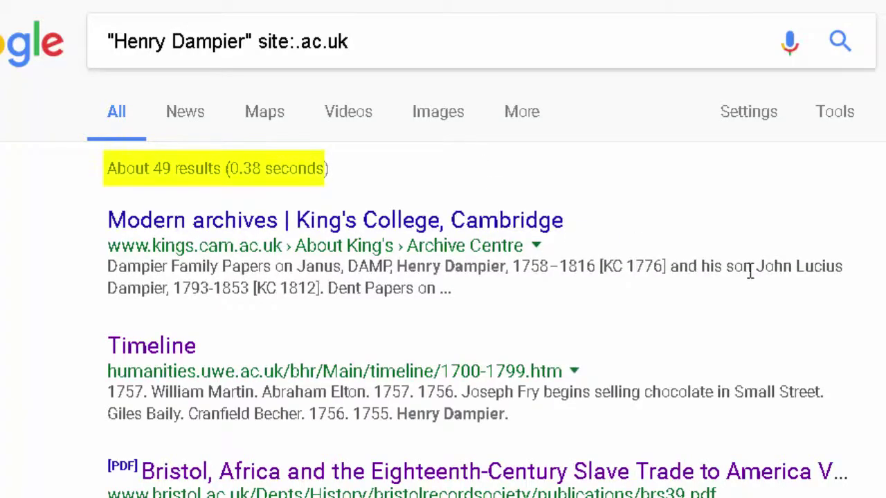
{"action": "scroll", "coordinate": [870, 322], "scroll_direction": "down", "scroll_amount": 2}
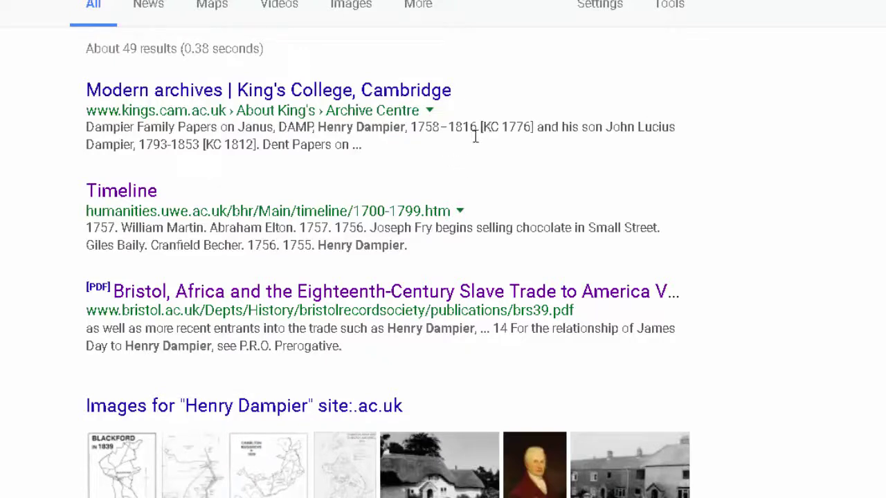
{"action": "left_click", "coordinate": [121, 197], "text": "ctrl"}
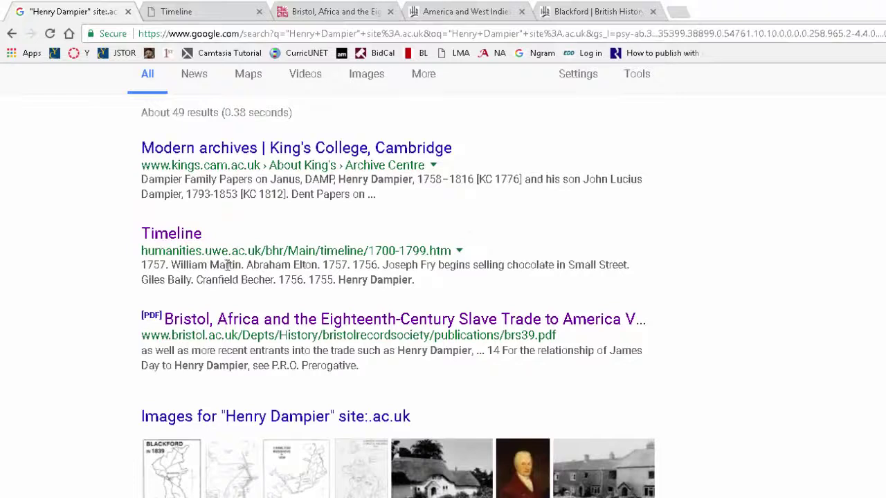
Open the UWE Timeline result in a new tab and switch to it
{"action": "right_click", "coordinate": [186, 238]}
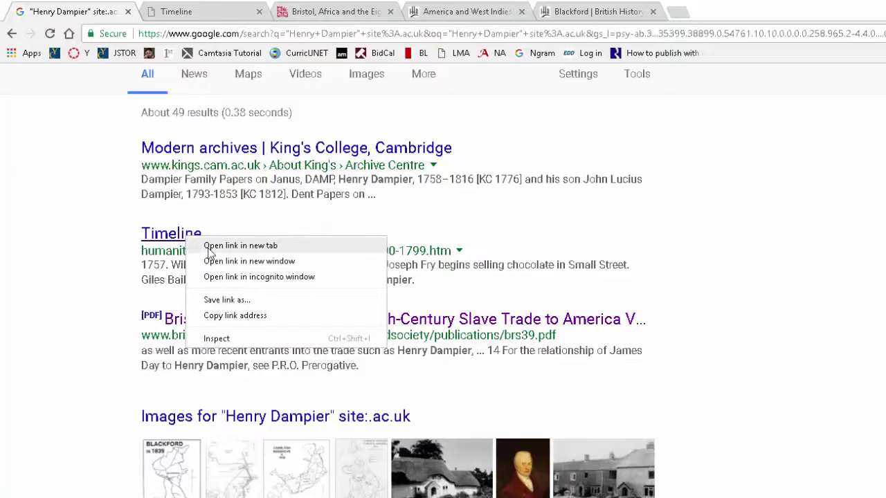
{"action": "left_click", "coordinate": [205, 246]}
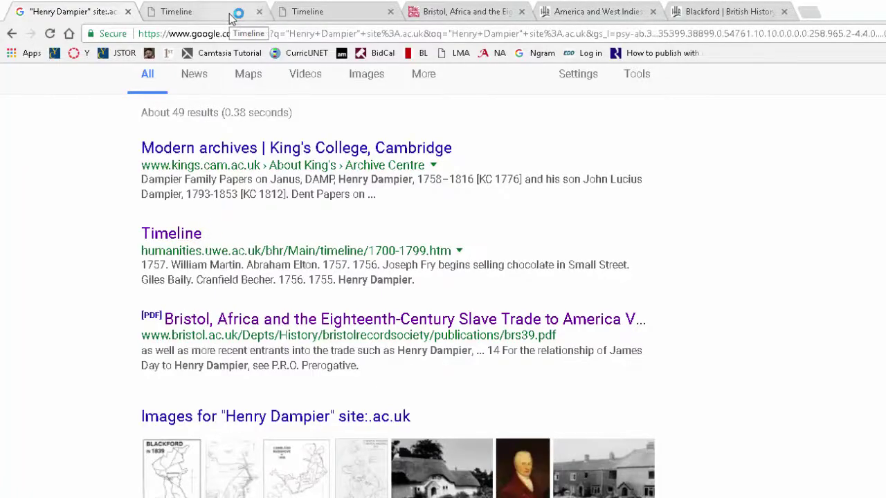
{"action": "left_click", "coordinate": [208, 12]}
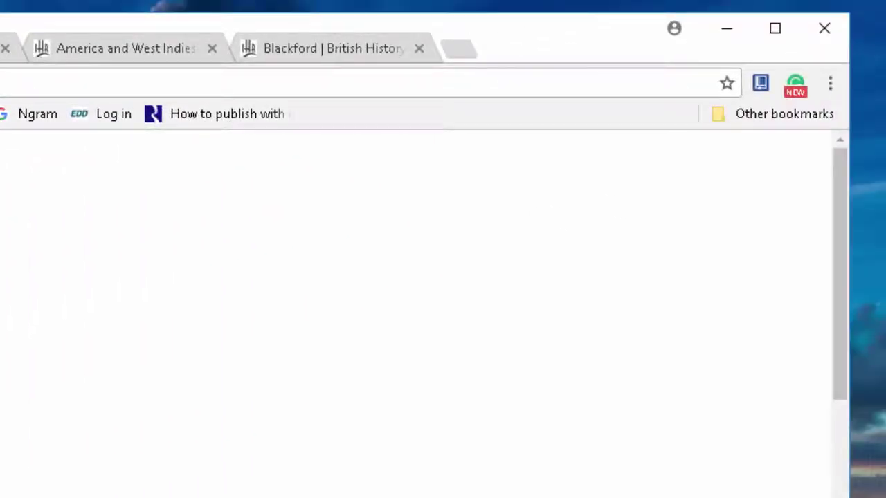
Find 'Dampier' on the Timeline page, review the 1755 and 1750 entries, then return to Google
{"action": "key", "text": "ctrl+f"}
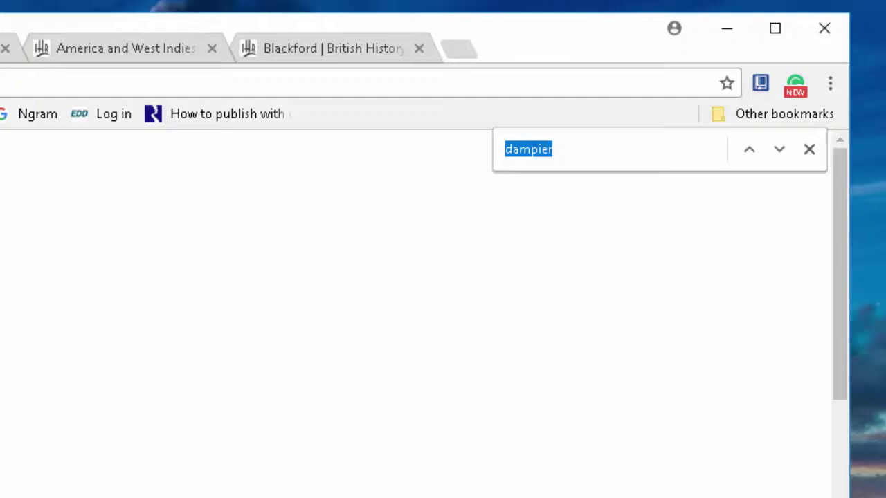
{"action": "type", "text": "Dampie"}
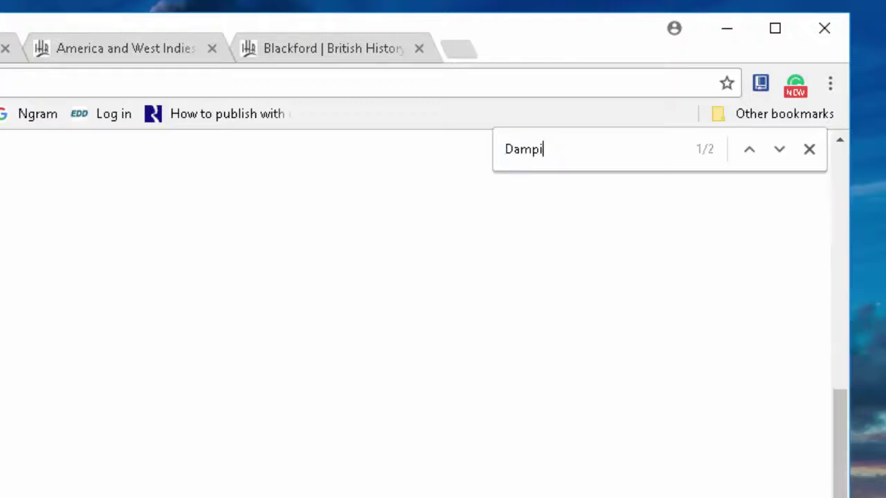
{"action": "type", "text": "r"}
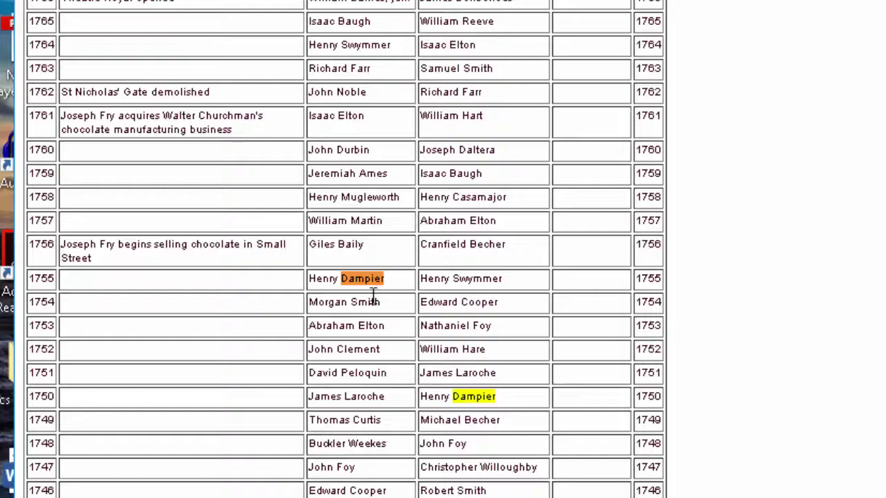
{"action": "scroll", "coordinate": [399, 302], "scroll_direction": "up", "scroll_amount": 10}
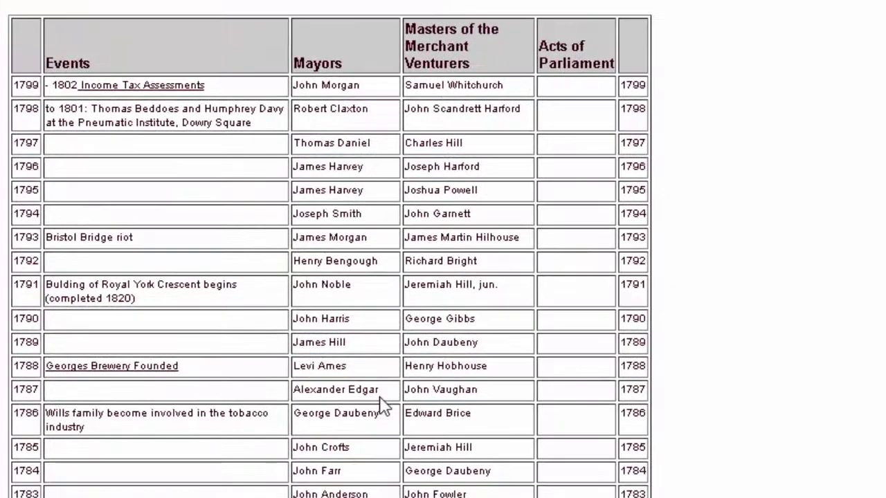
{"action": "scroll", "coordinate": [390, 397], "scroll_direction": "down", "scroll_amount": 3}
{"action": "scroll", "coordinate": [382, 407], "scroll_direction": "down", "scroll_amount": 9}
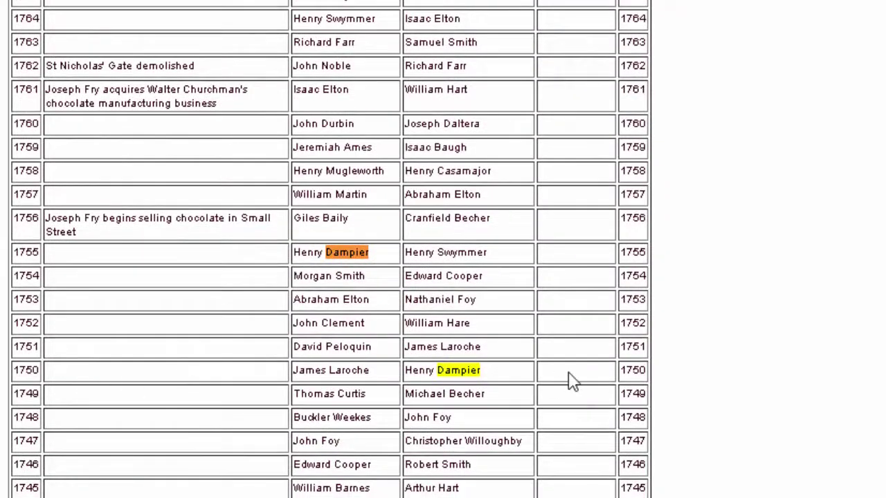
{"action": "scroll", "coordinate": [573, 379], "scroll_direction": "up", "scroll_amount": 10}
{"action": "scroll", "coordinate": [574, 380], "scroll_direction": "up", "scroll_amount": 3}
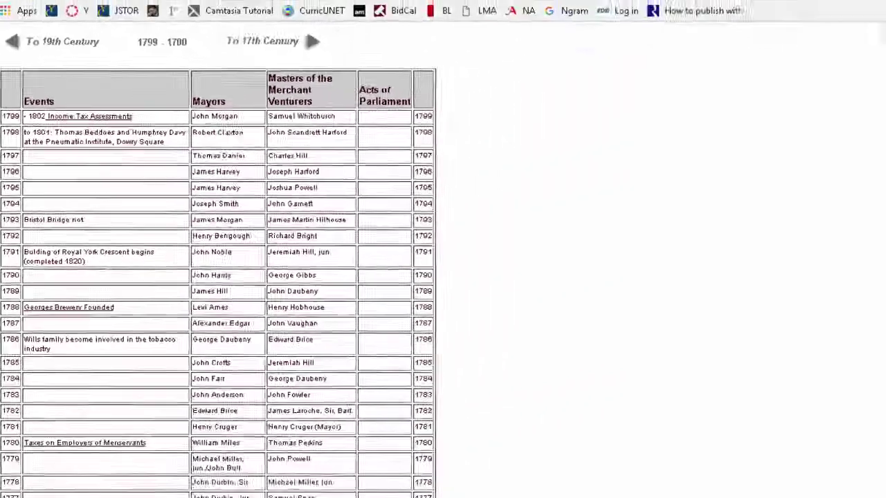
{"action": "left_click", "coordinate": [49, 23]}
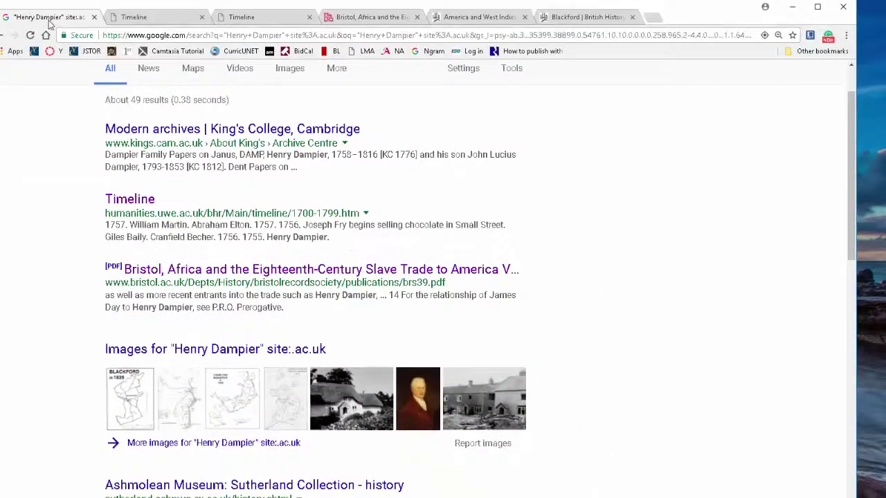
Switch to the 'Bristol, Africa and the Eighteenth-Century…' slave trade PDF tab
{"action": "scroll", "coordinate": [86, 106], "scroll_direction": "up", "scroll_amount": 1}
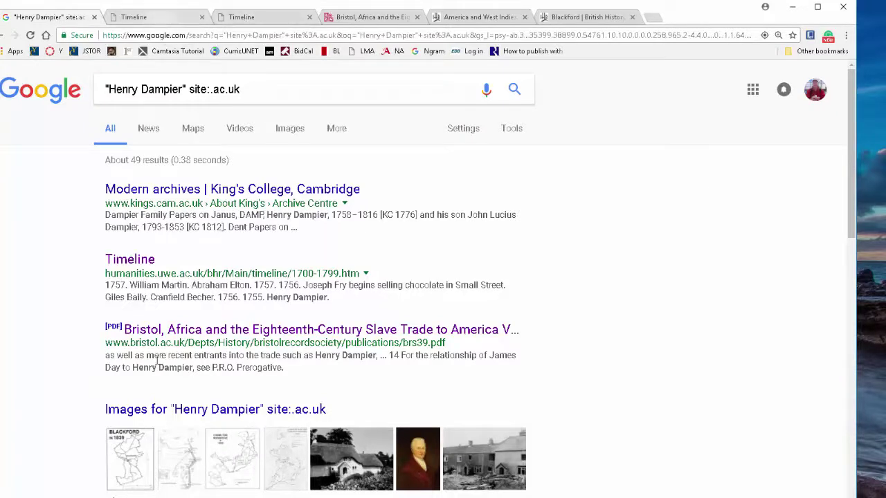
{"action": "scroll", "coordinate": [167, 354], "scroll_direction": "down", "scroll_amount": 2}
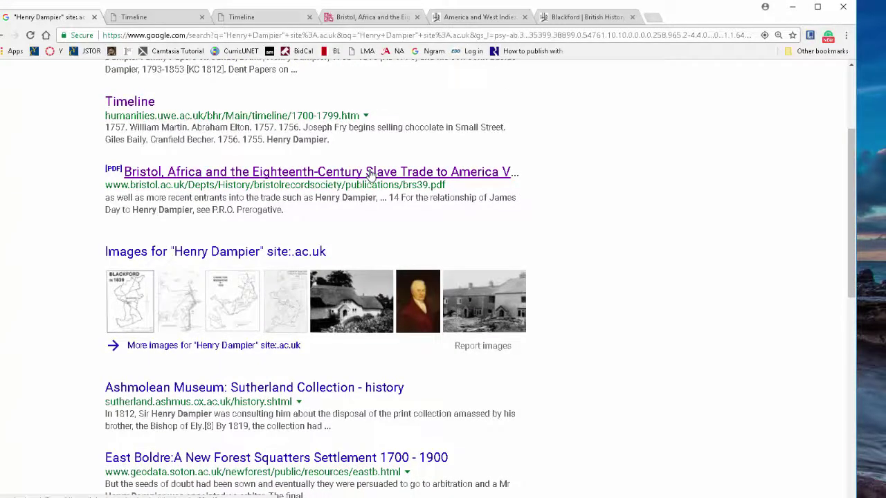
{"action": "left_click", "coordinate": [397, 18]}
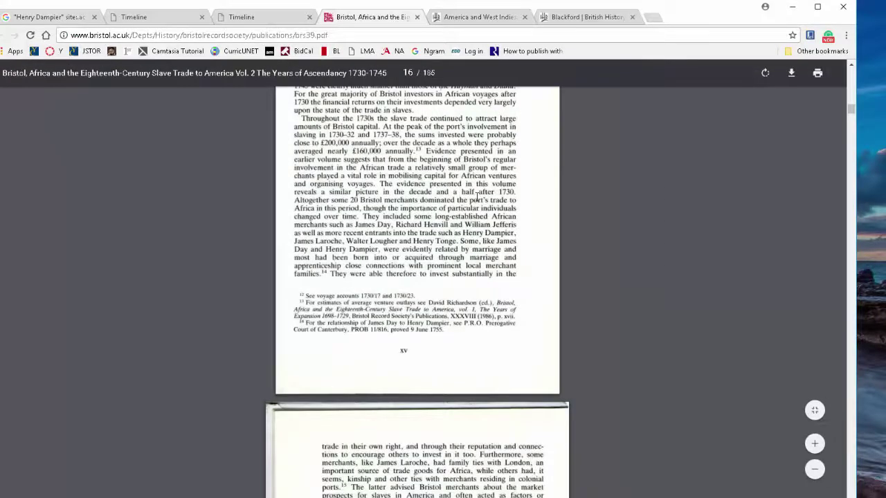
Find 'dampier' in the PDF and reach the Henry Dampier & Co. Bridget Gally entry on page 31
{"action": "key", "text": "ctrl+f"}
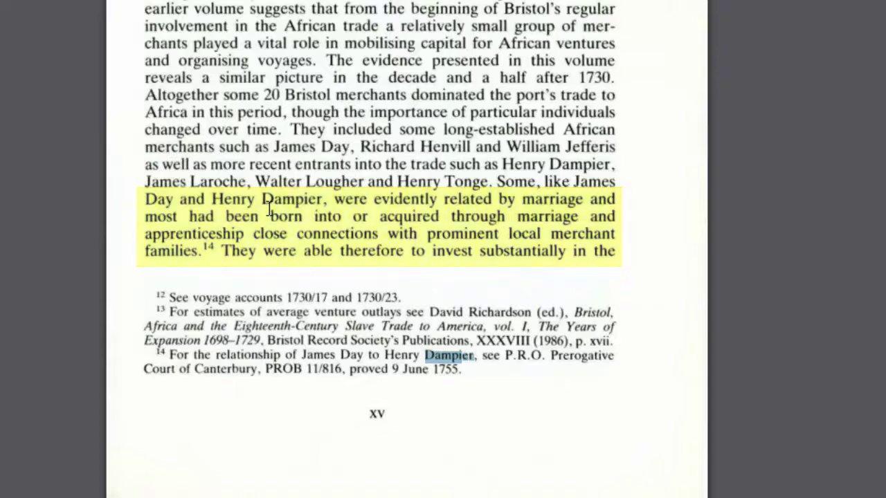
{"action": "scroll", "coordinate": [268, 209], "scroll_direction": "down", "scroll_amount": 3}
{"action": "scroll", "coordinate": [268, 209], "scroll_direction": "down", "scroll_amount": 7}
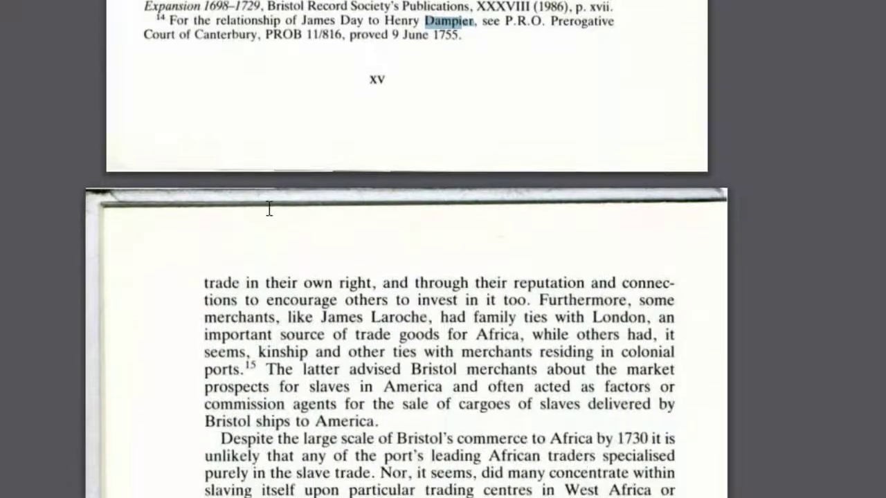
{"action": "scroll", "coordinate": [269, 208], "scroll_direction": "down", "scroll_amount": 5}
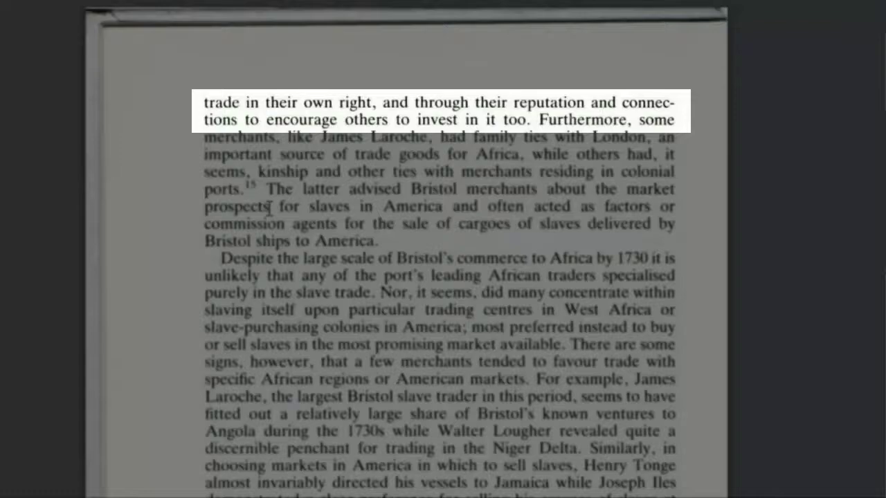
{"action": "scroll", "coordinate": [268, 207], "scroll_direction": "up", "scroll_amount": 9}
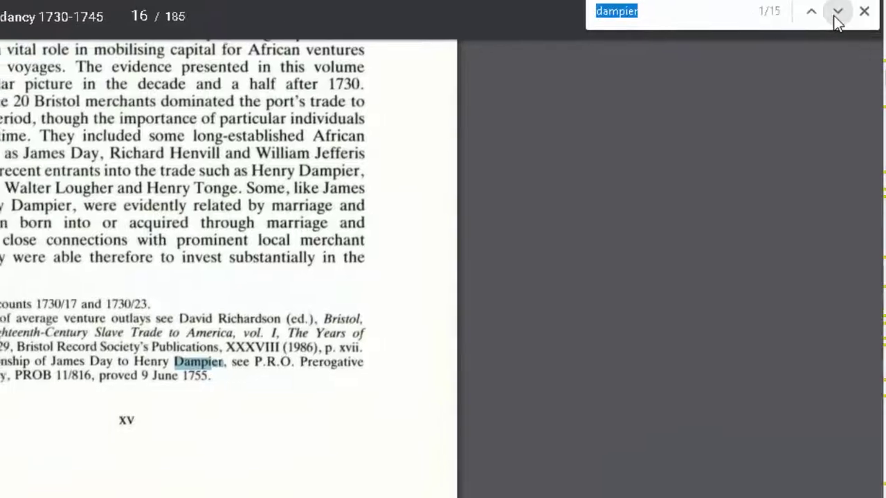
{"action": "left_click", "coordinate": [830, 16]}
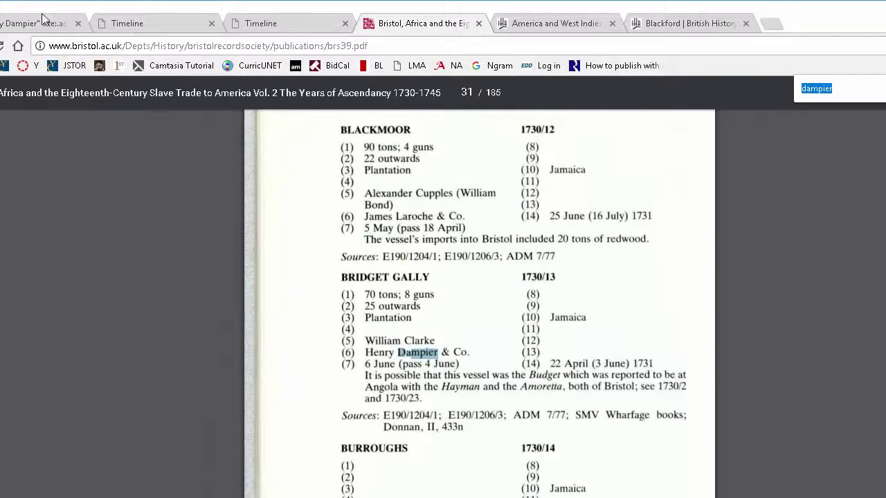
Return to the "Henry Dampier" site:.ac.uk results tab and scroll to the top
{"action": "left_click", "coordinate": [38, 23]}
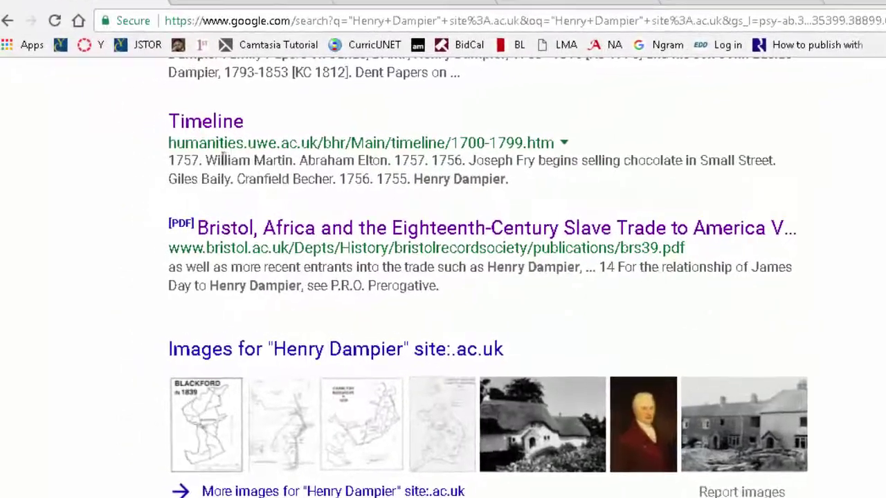
{"action": "scroll", "coordinate": [253, 155], "scroll_direction": "up", "scroll_amount": 3}
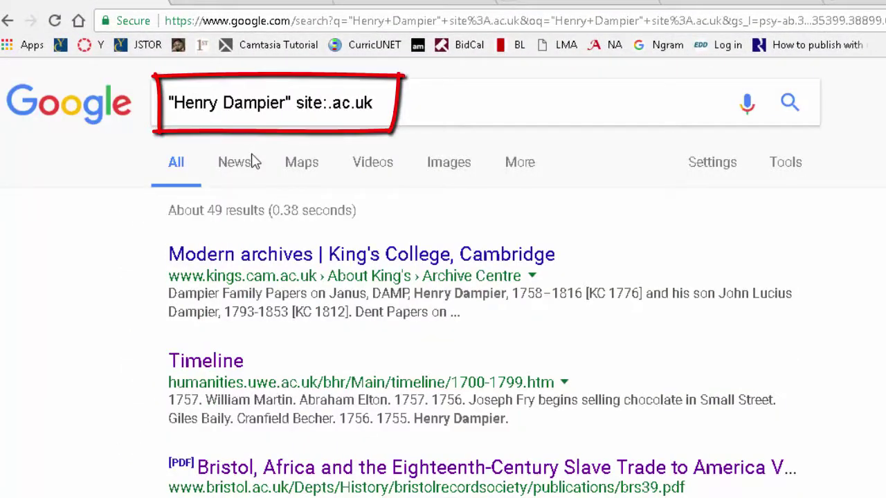